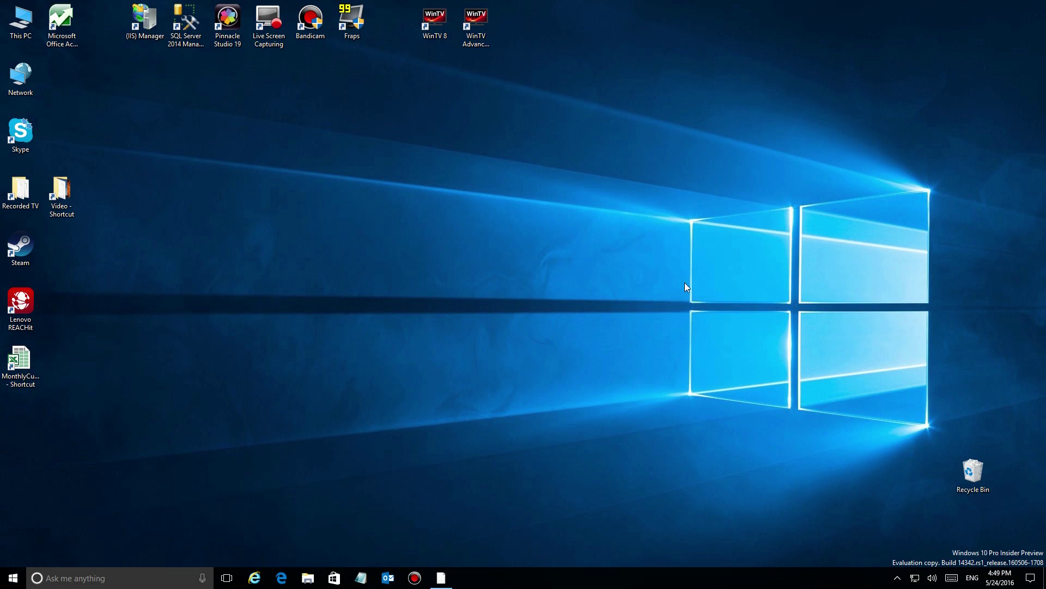
# - Clear the YouTube Mail notification, then the Security and Maintenance notification, from Action Center
pyautogui.click(1030, 577)
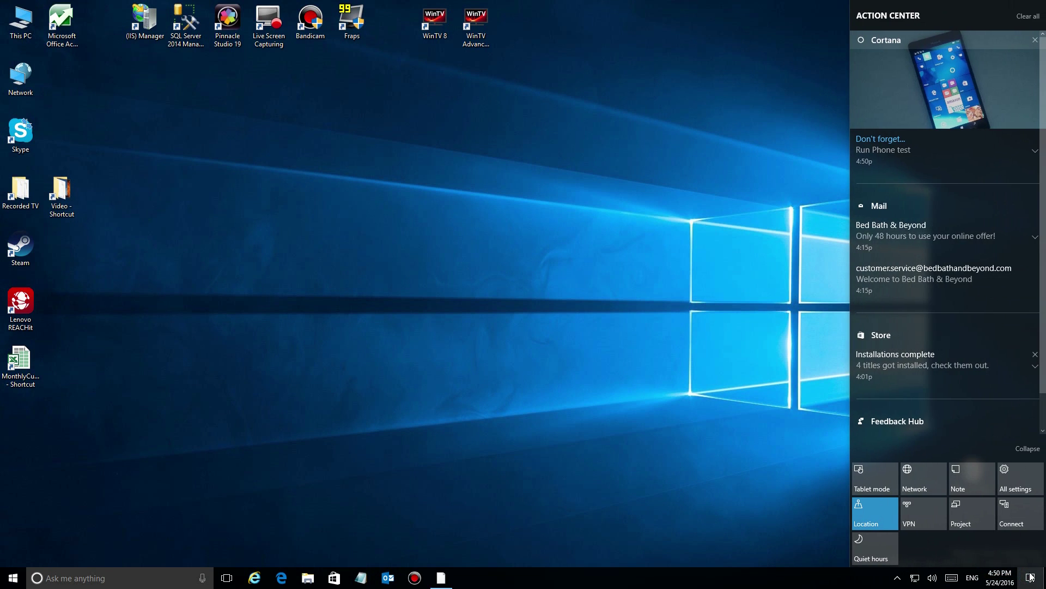
pyautogui.scroll(-1, 1021, 378)
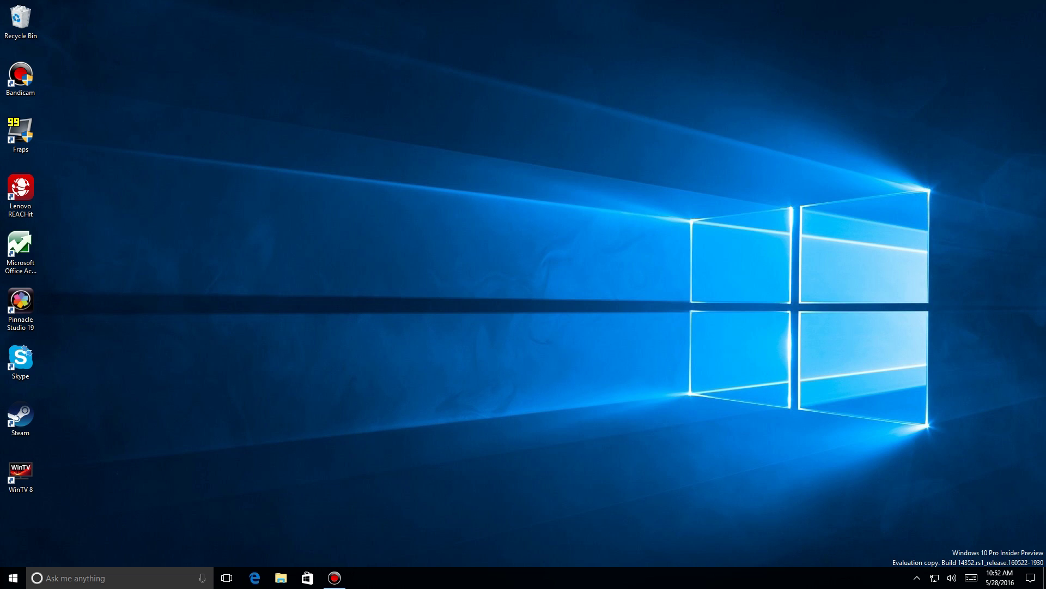
pyautogui.press('super+a')
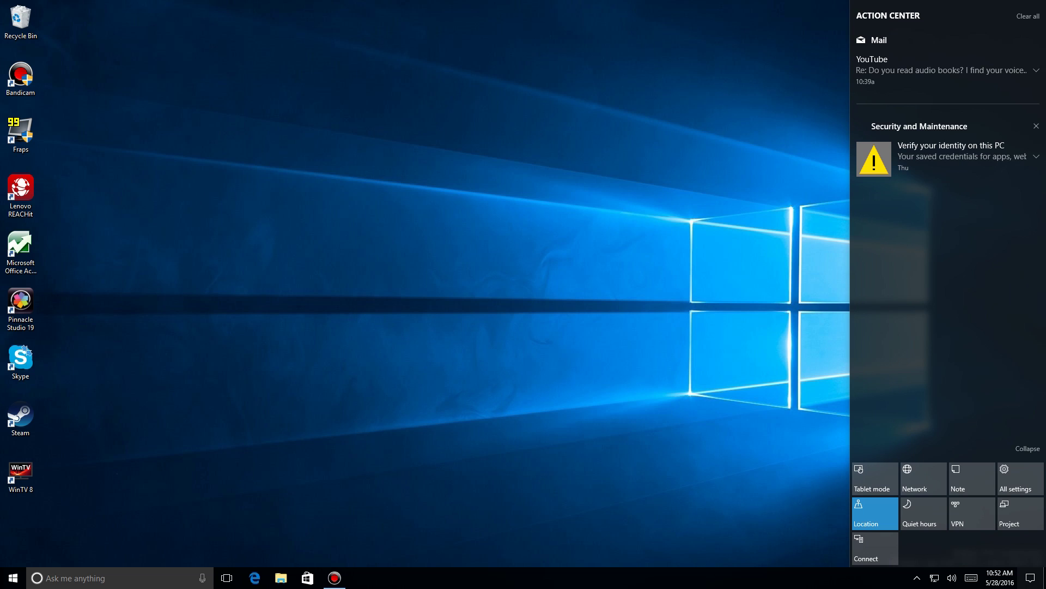
pyautogui.moveTo(981, 70)
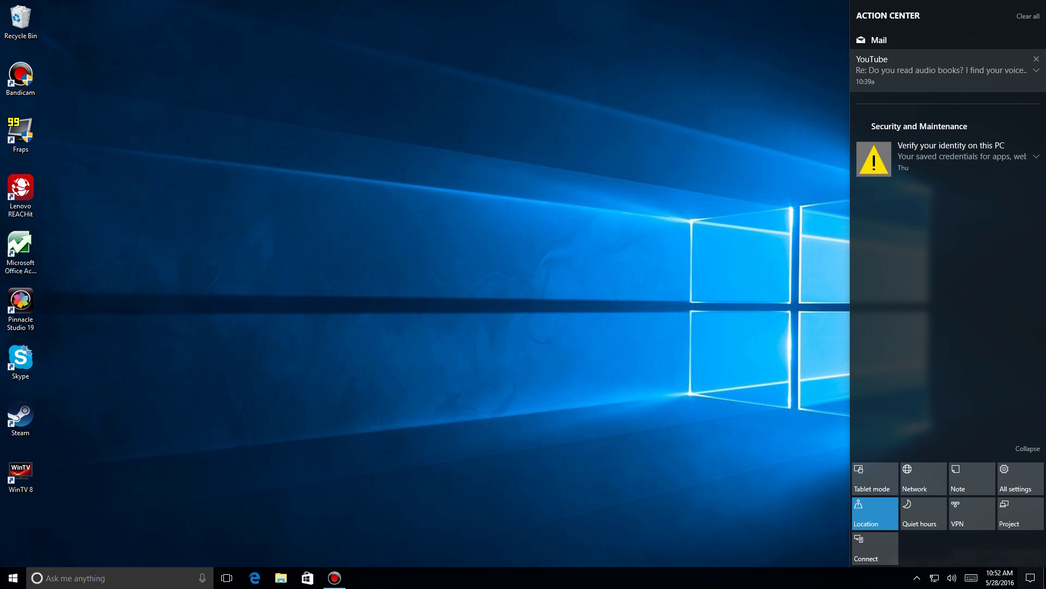
pyautogui.click(1037, 59)
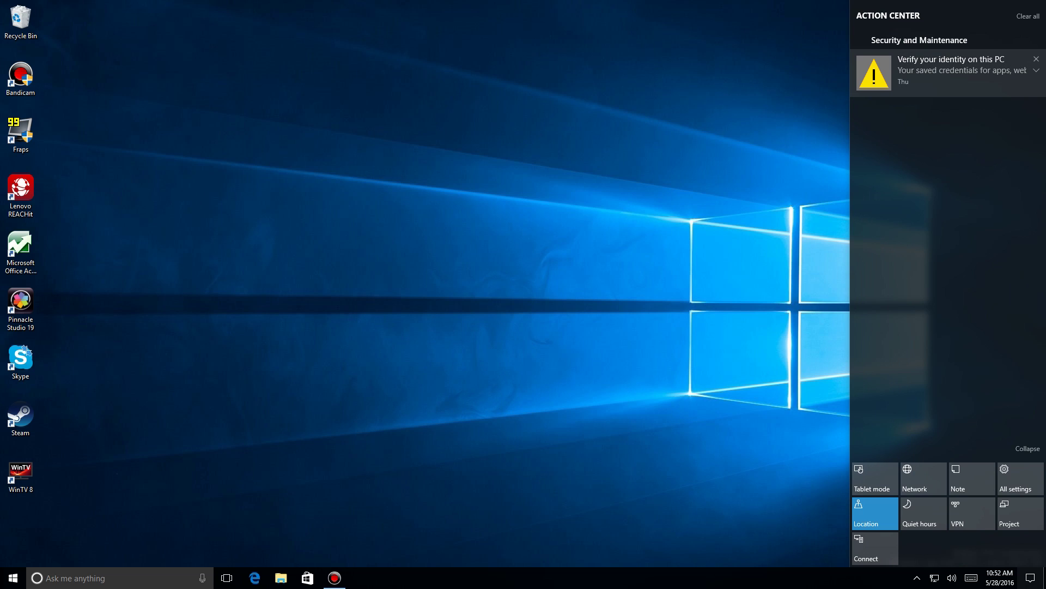
pyautogui.click(1037, 59)
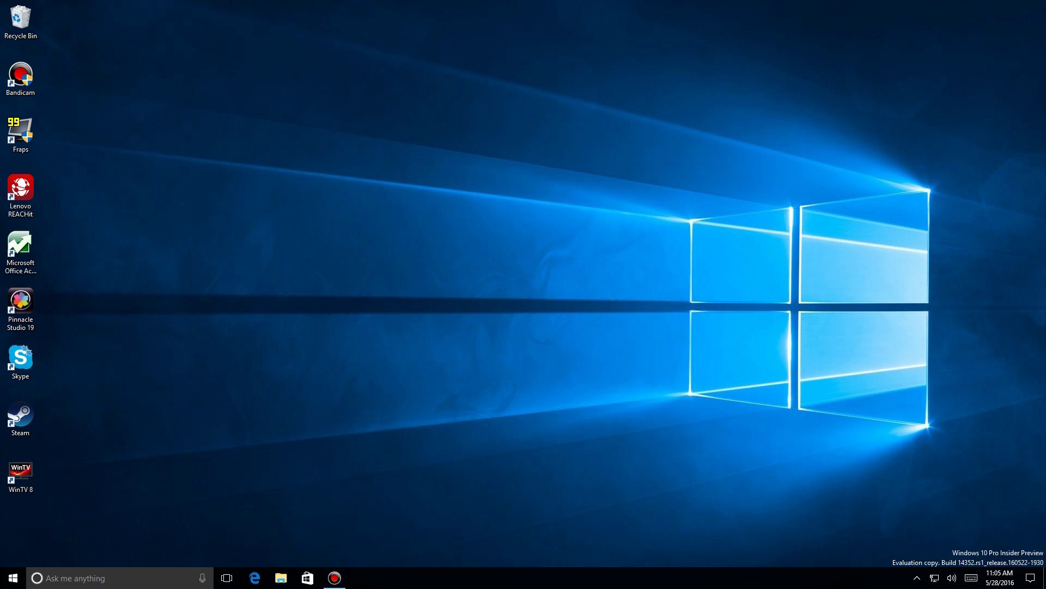
# - Go to Settings > System > Notifications & actions and scroll down to the app list
pyautogui.press('super')
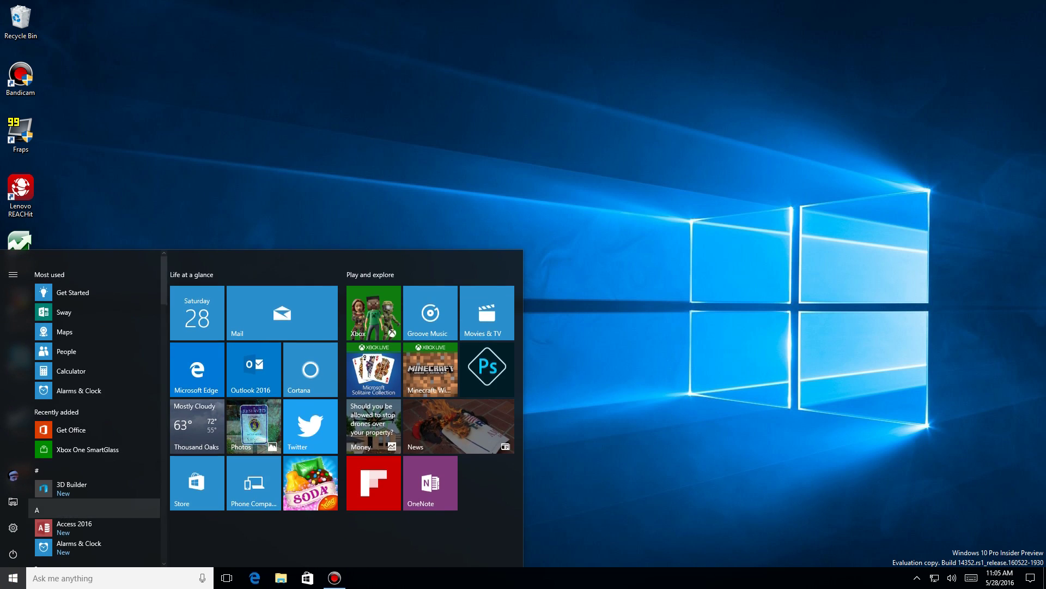
pyautogui.click(13, 537)
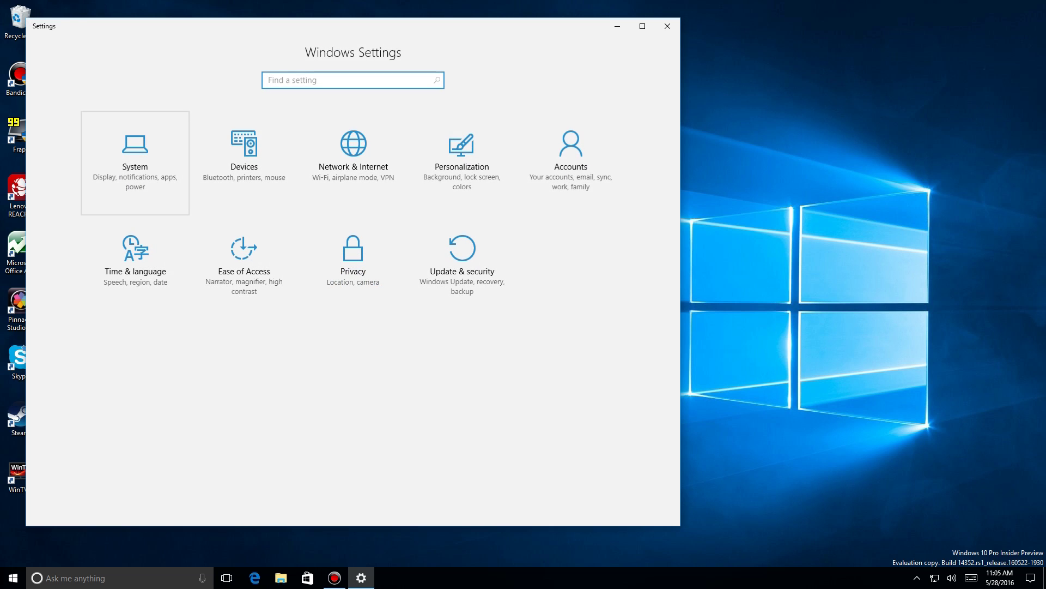
pyautogui.click(135, 164)
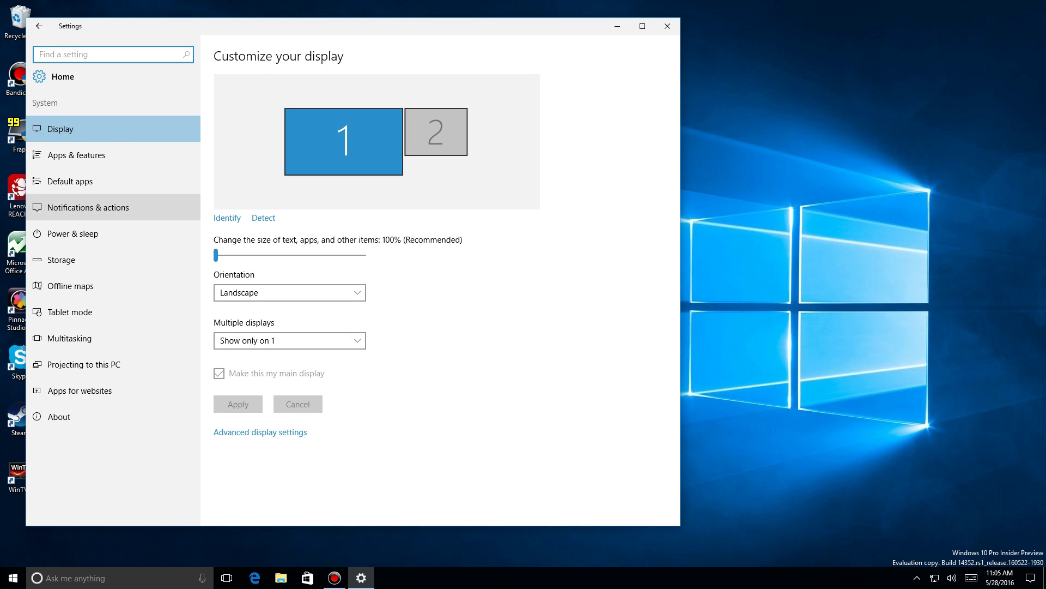
pyautogui.click(89, 207)
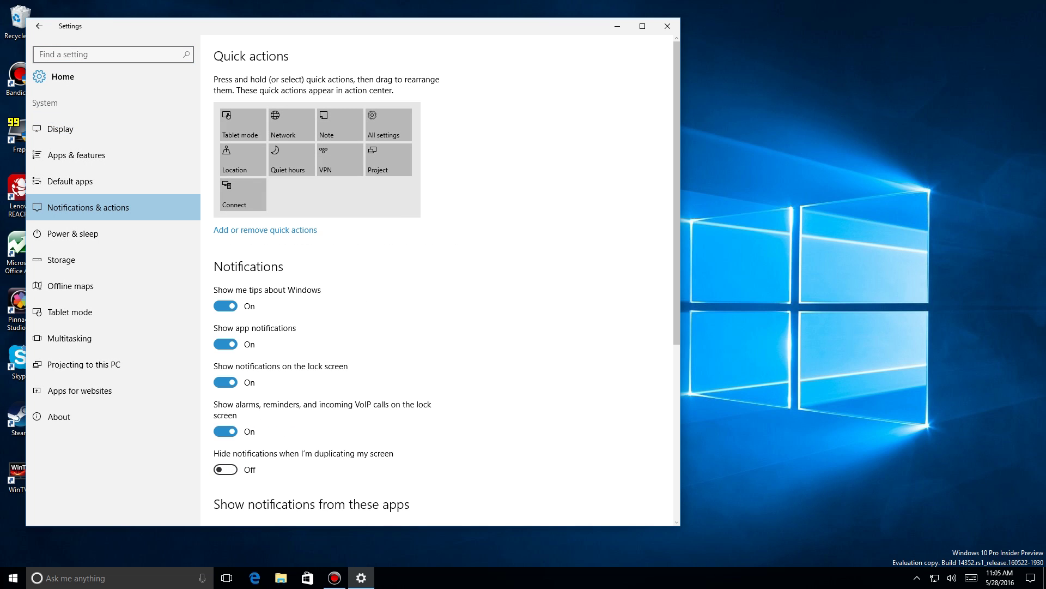
pyautogui.scroll(-5, 333, 300)
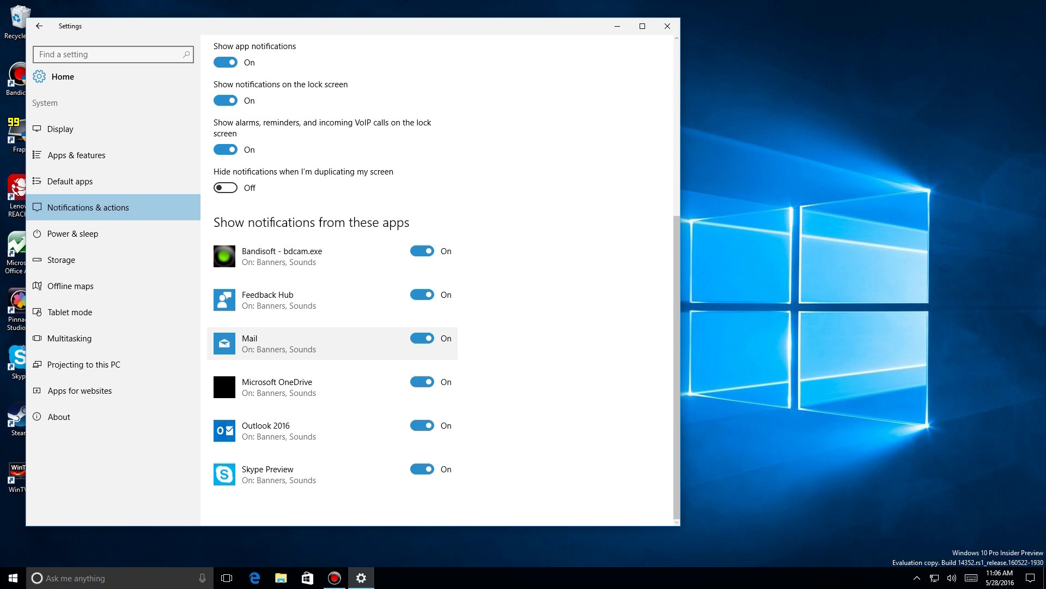
# - Open Mail's notification settings and keep its visible notification count at 3
pyautogui.click(278, 343)
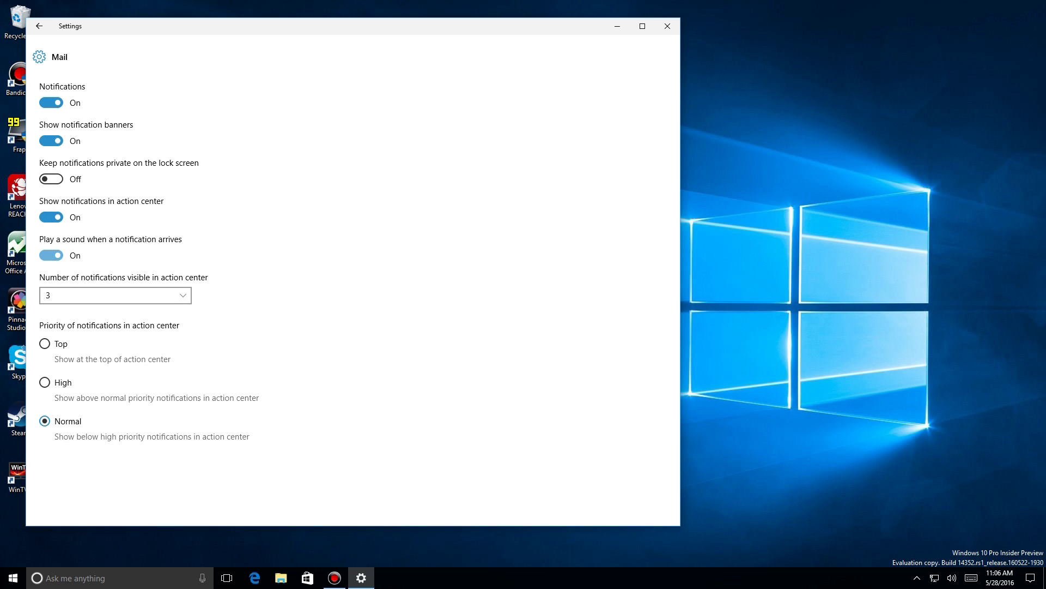
pyautogui.click(115, 295)
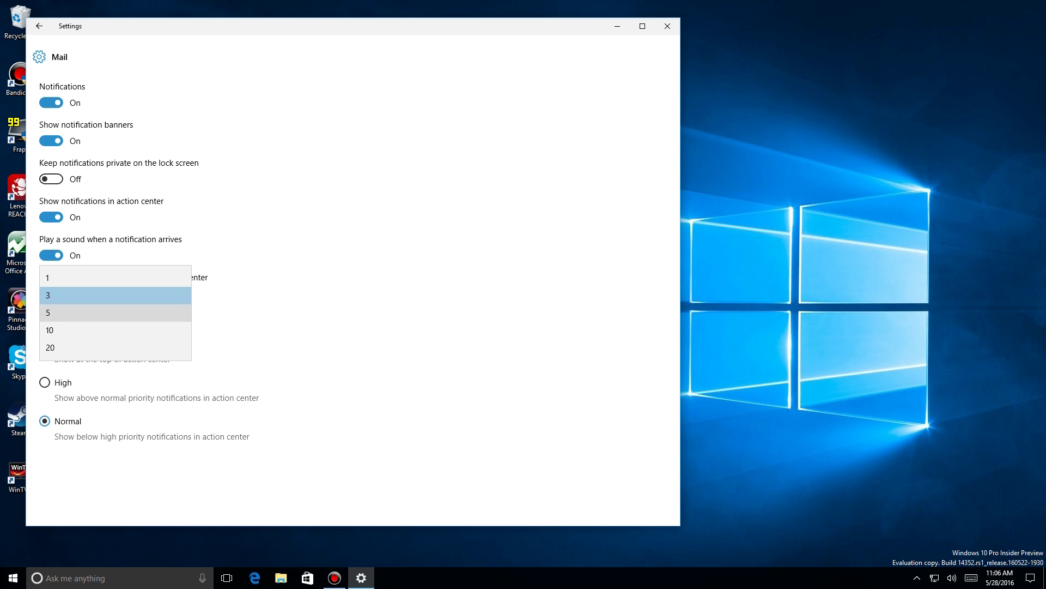
pyautogui.press('Escape')
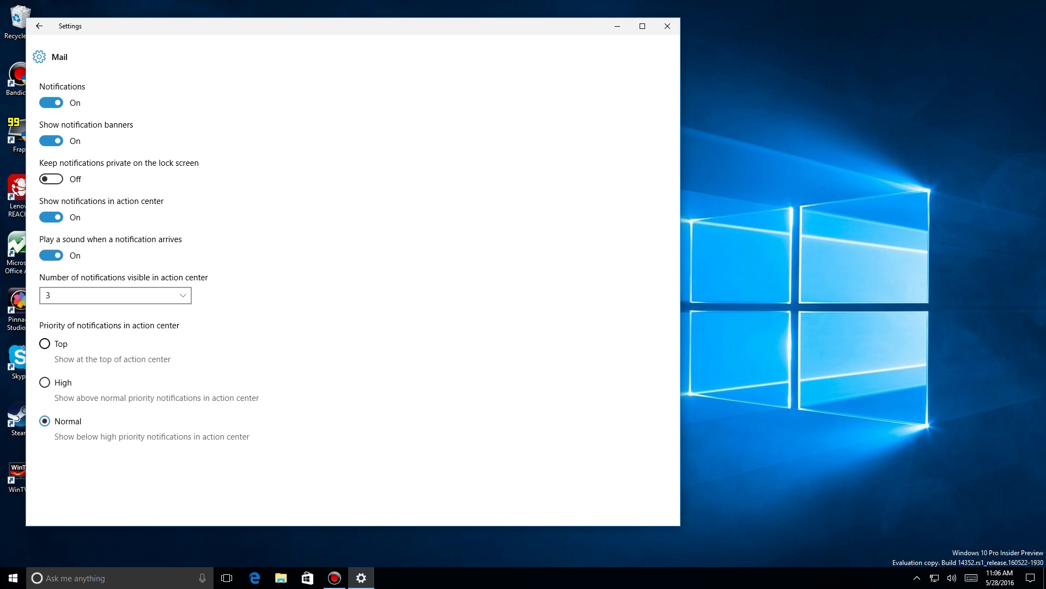
# - Decline making Mail Top priority over Cortana and set Mail notifications to High priority
pyautogui.click(45, 344)
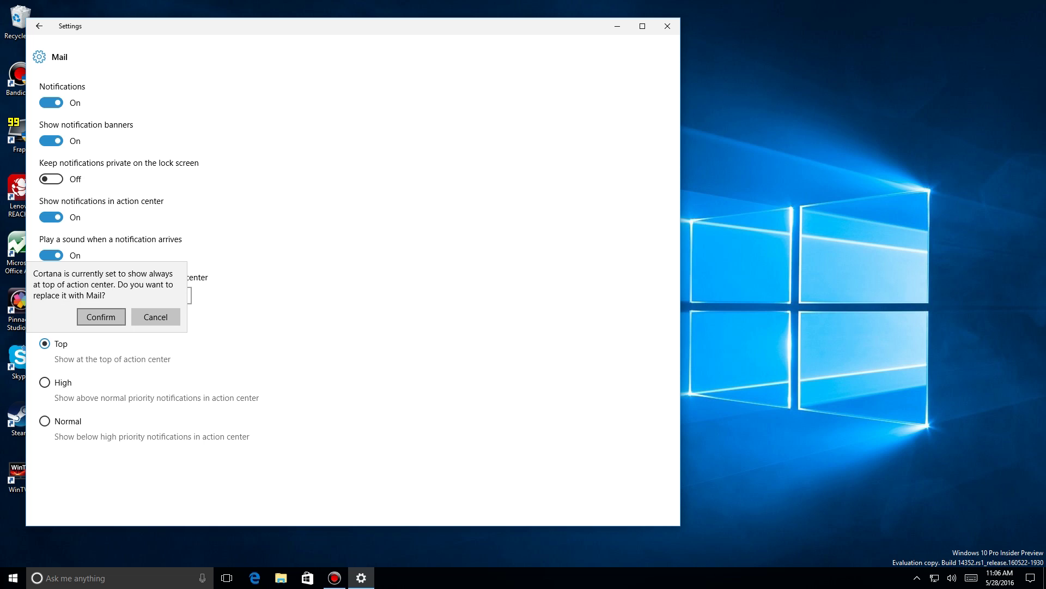
pyautogui.click(155, 317)
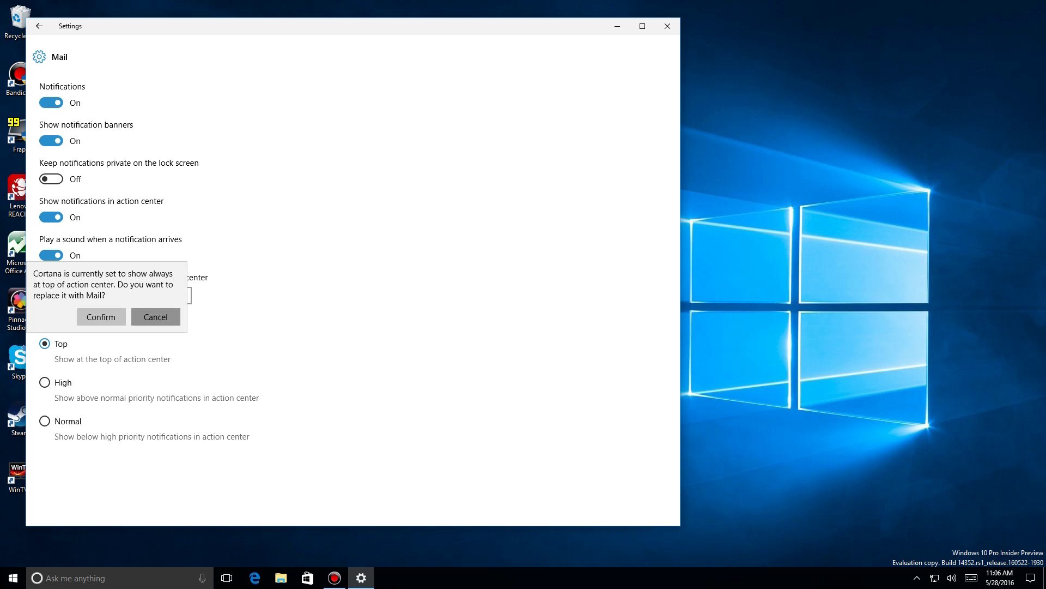
pyautogui.click(45, 382)
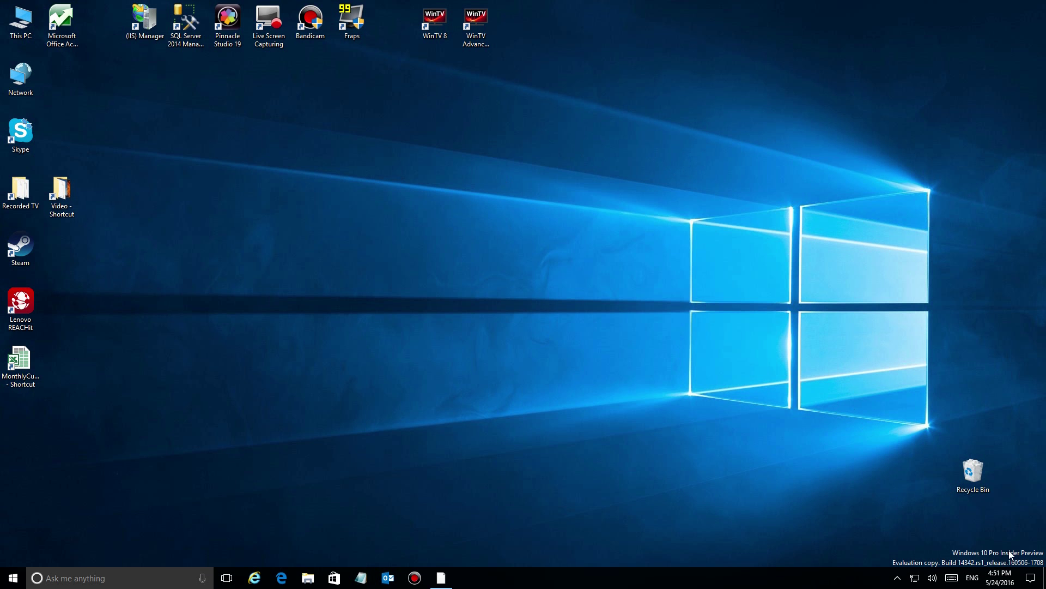
# - Check Action Center, then return to Settings > System > Notifications & actions
pyautogui.click(1030, 579)
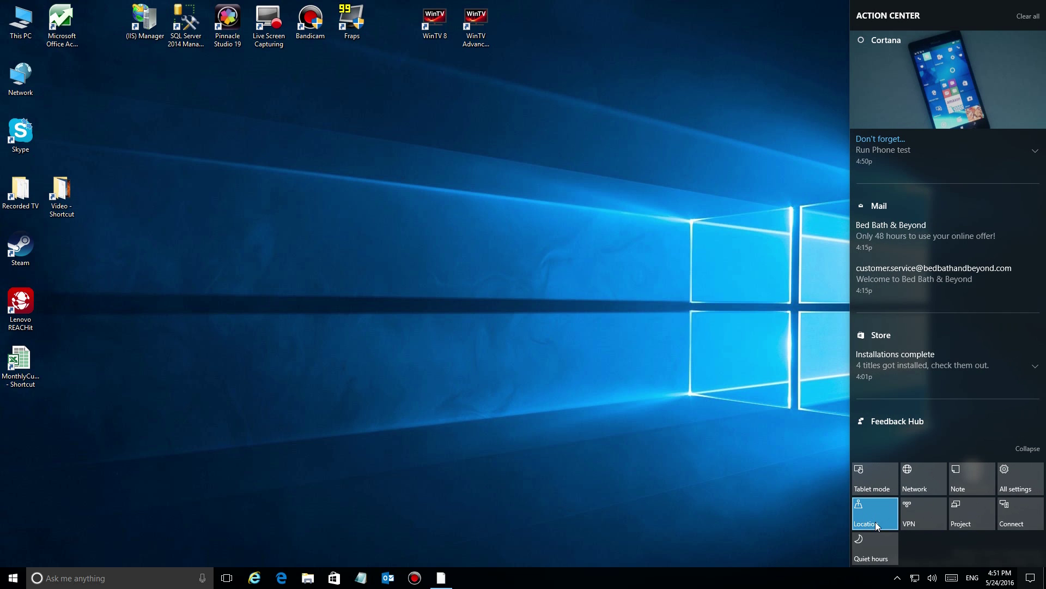
pyautogui.click(743, 505)
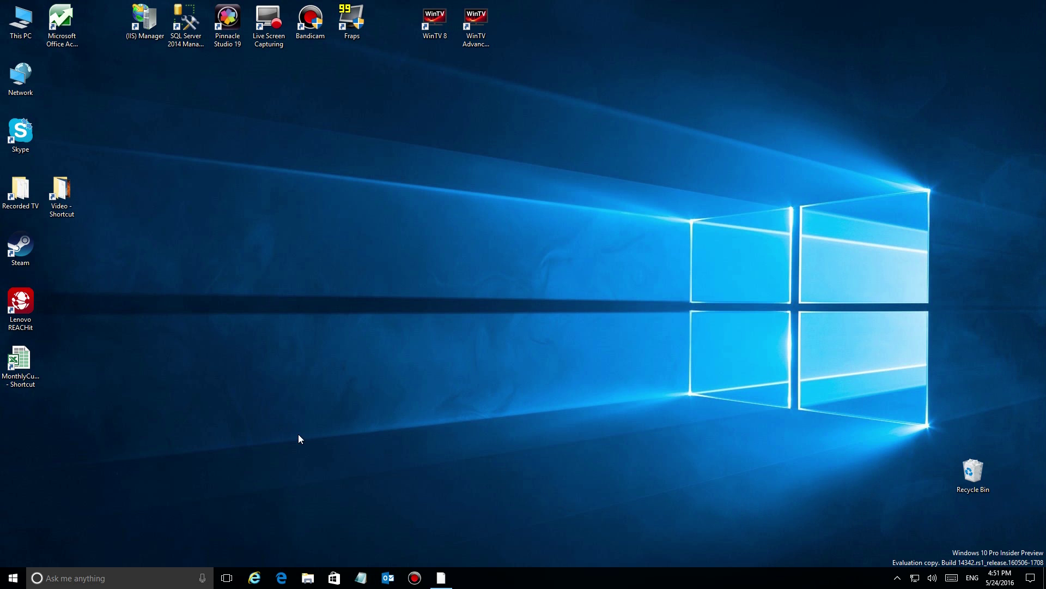
pyautogui.click(12, 578)
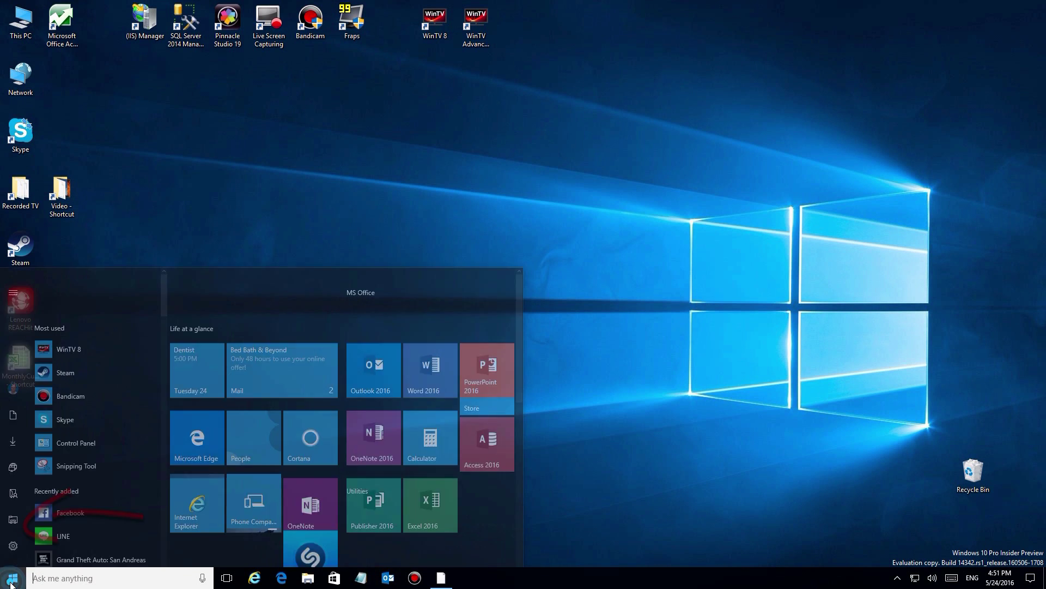
pyautogui.click(14, 528)
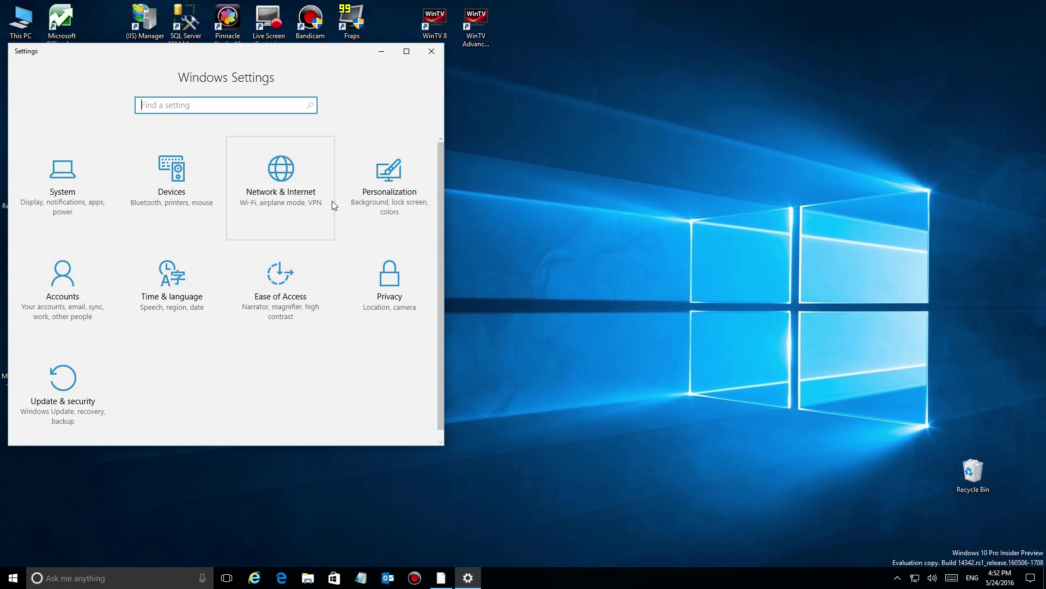
pyautogui.click(59, 192)
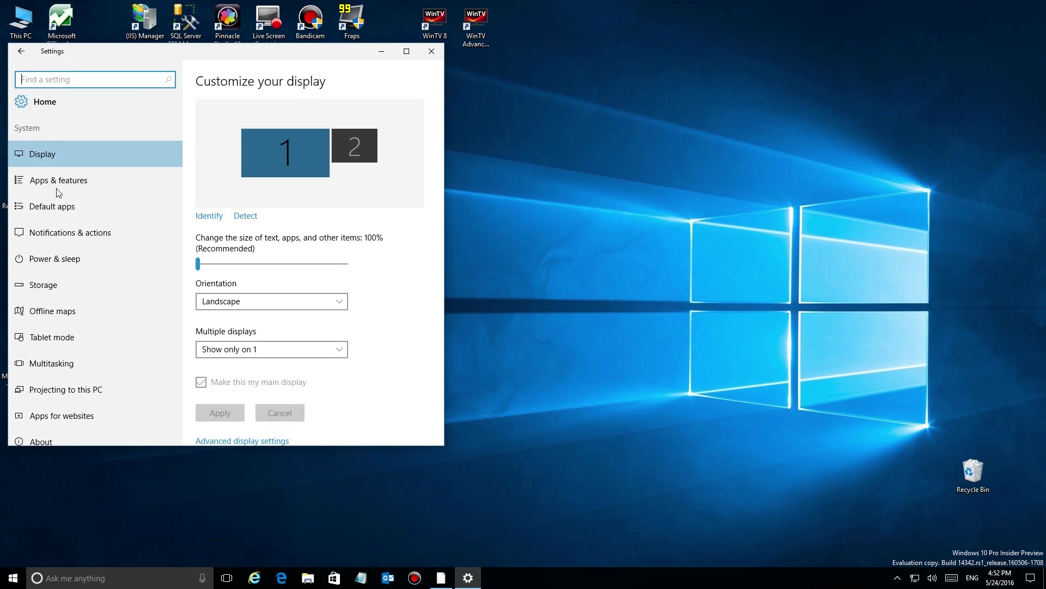
pyautogui.click(53, 234)
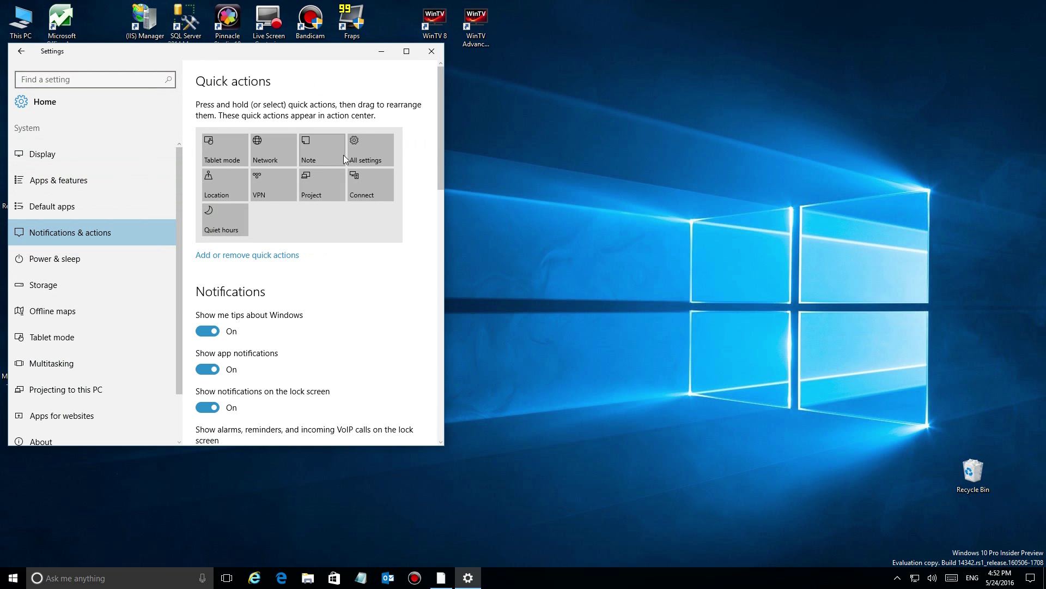
# - Switch off the VPN and Project quick actions in the add/remove list
pyautogui.click(235, 256)
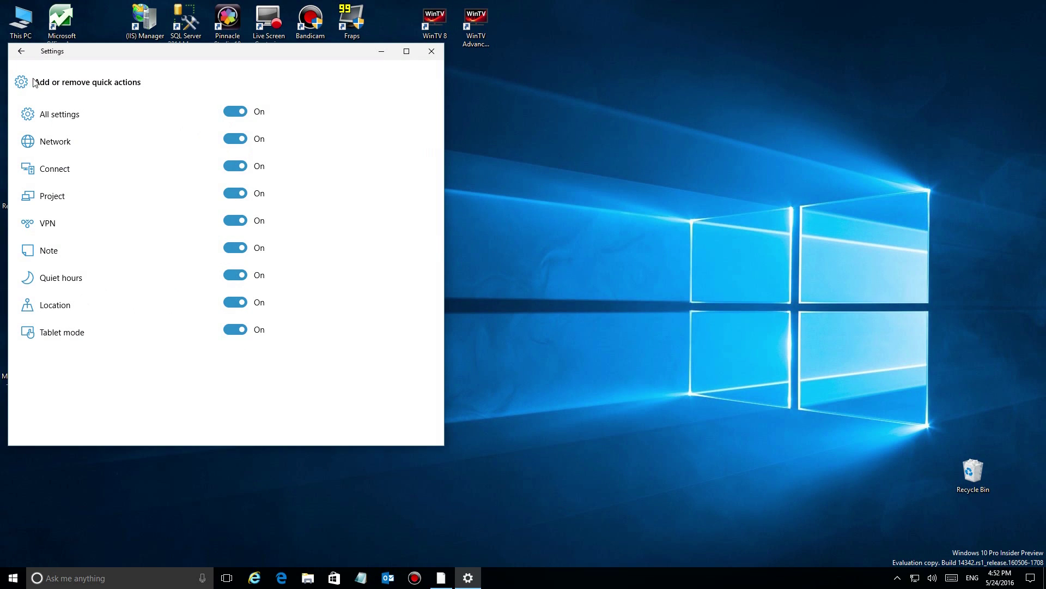
pyautogui.click(21, 52)
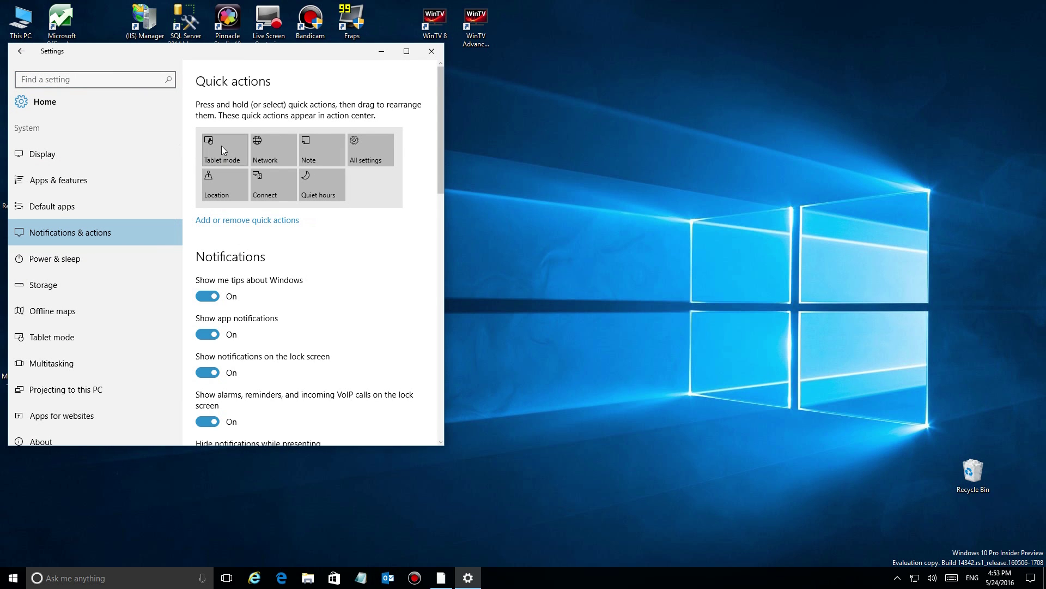
# - Drag Tablet mode, then All settings, to the end of the quick actions grid's second row
pyautogui.moveTo(221, 146); pyautogui.dragTo(221, 184)
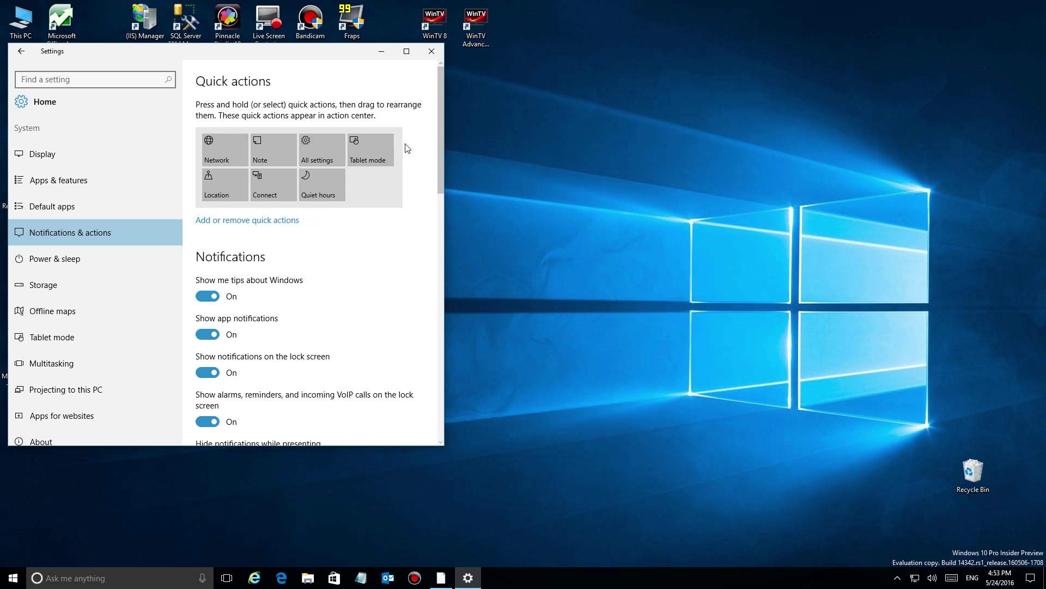
pyautogui.moveTo(371, 158); pyautogui.dragTo(359, 196)
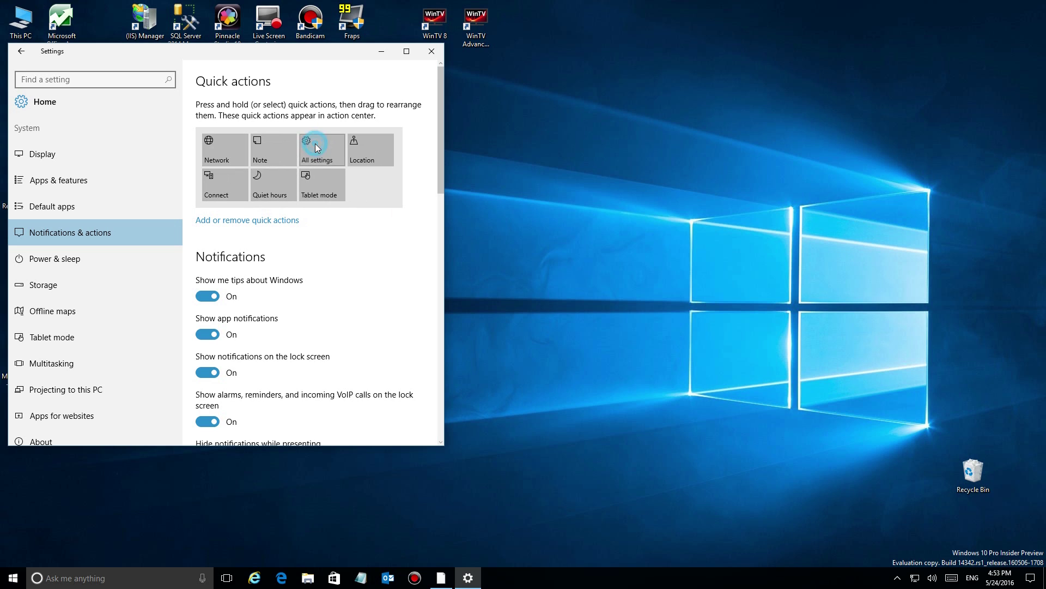
pyautogui.moveTo(315, 143); pyautogui.dragTo(359, 184)
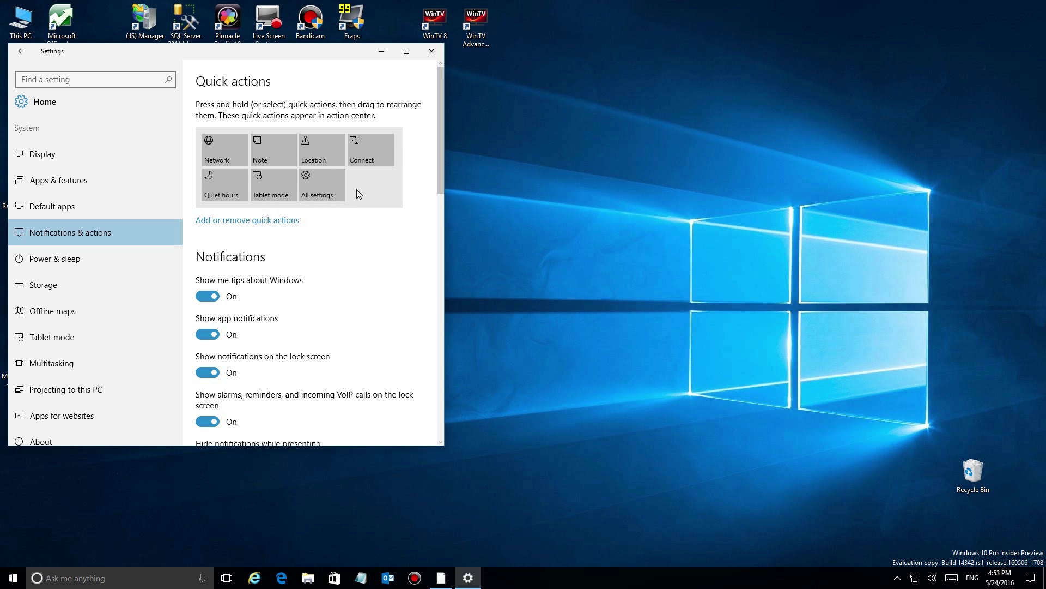
pyautogui.click(507, 331)
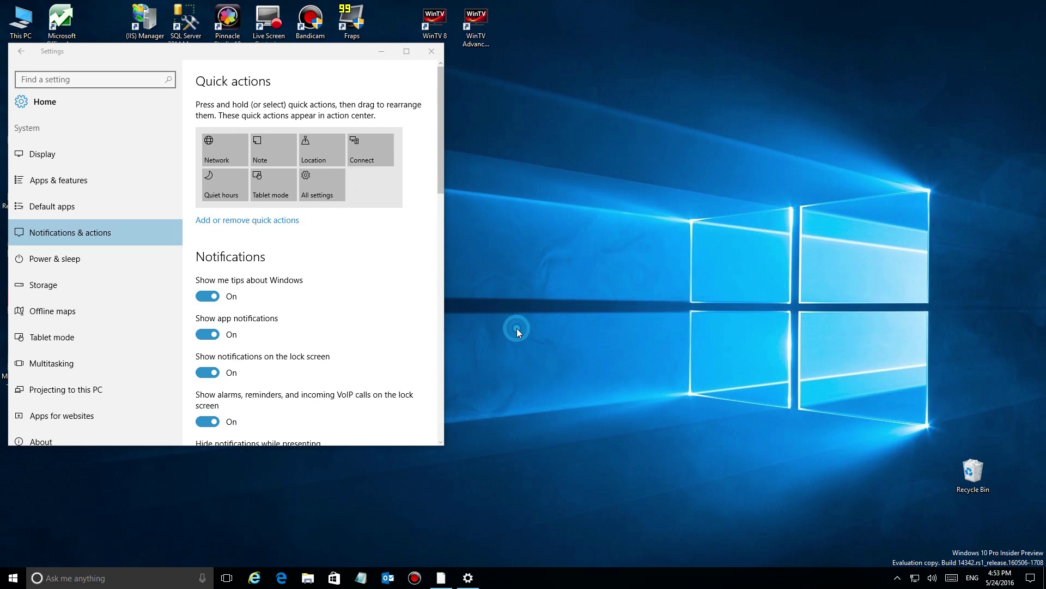
# - Check the new quick-action tile order in Action Center and close the Settings window
pyautogui.click(20, 50)
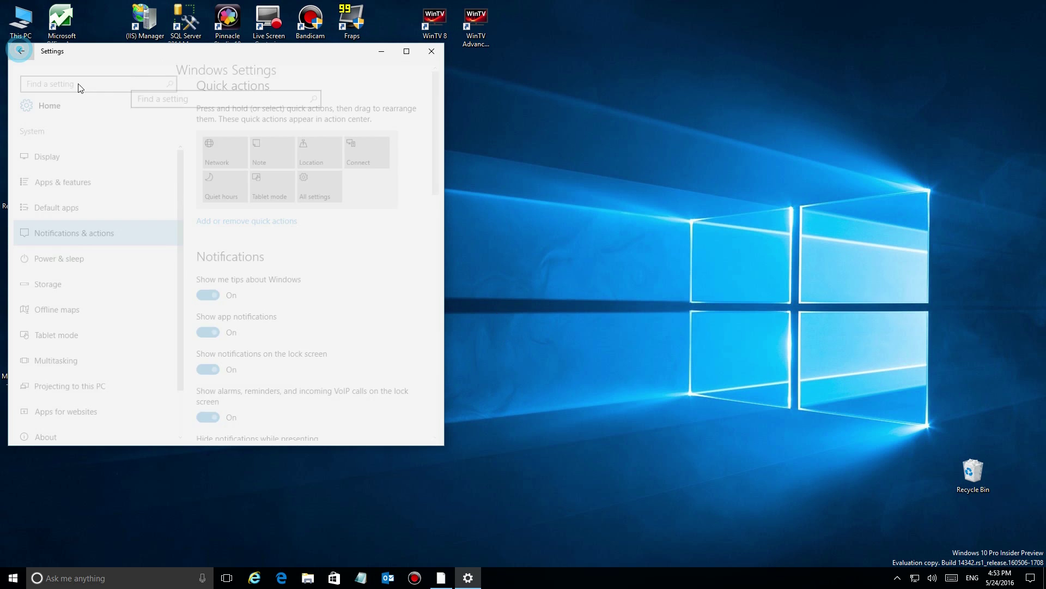
pyautogui.click(1031, 578)
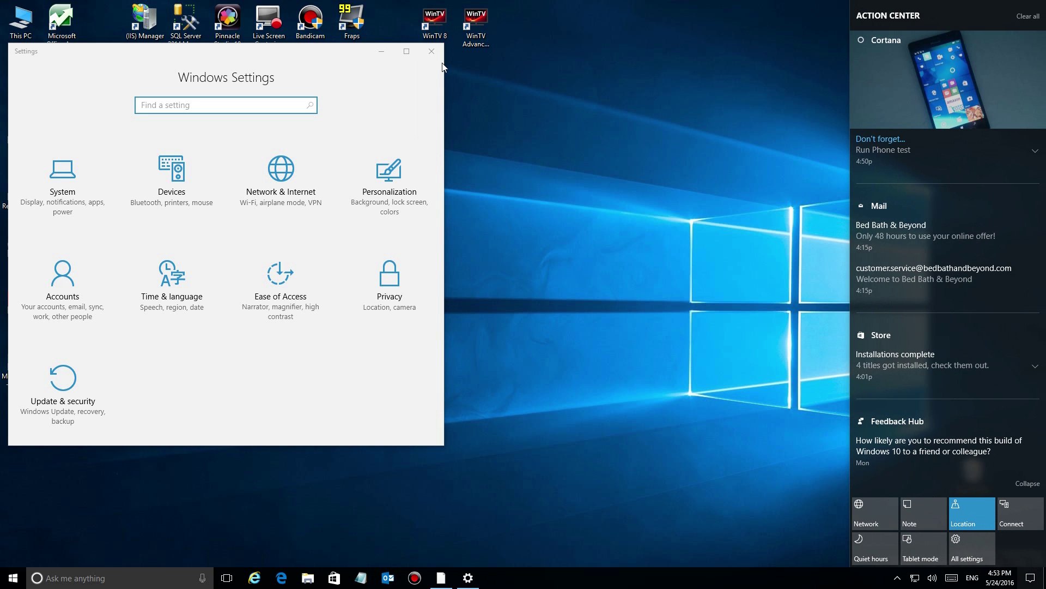
pyautogui.click(431, 51)
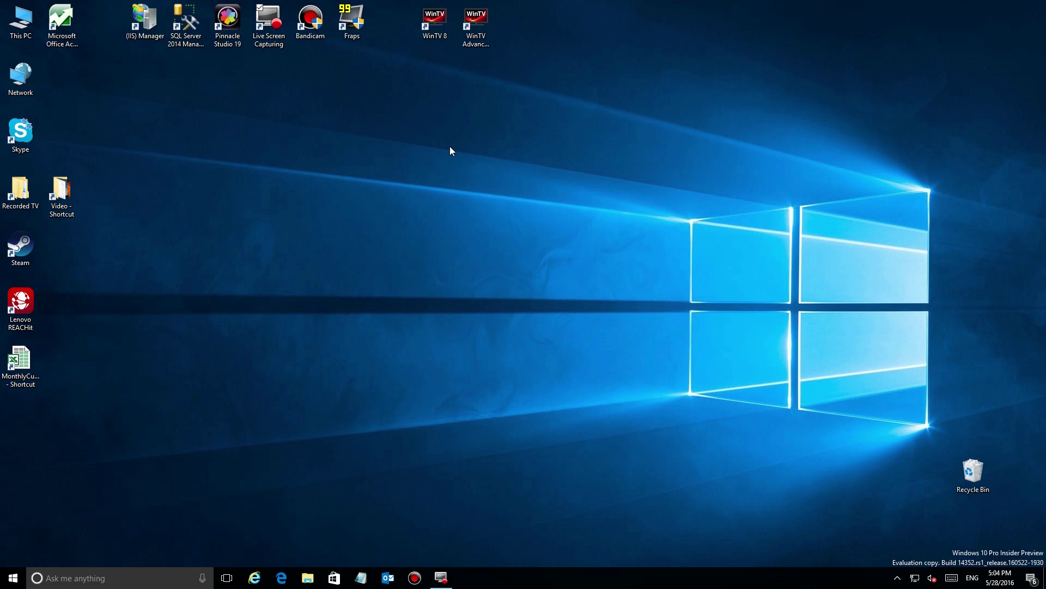
# - Reopen Action Center to show the Cortana, REACHit and Defender notifications above the quick-action tiles
pyautogui.press('super+a')
pyautogui.click(805, 100)
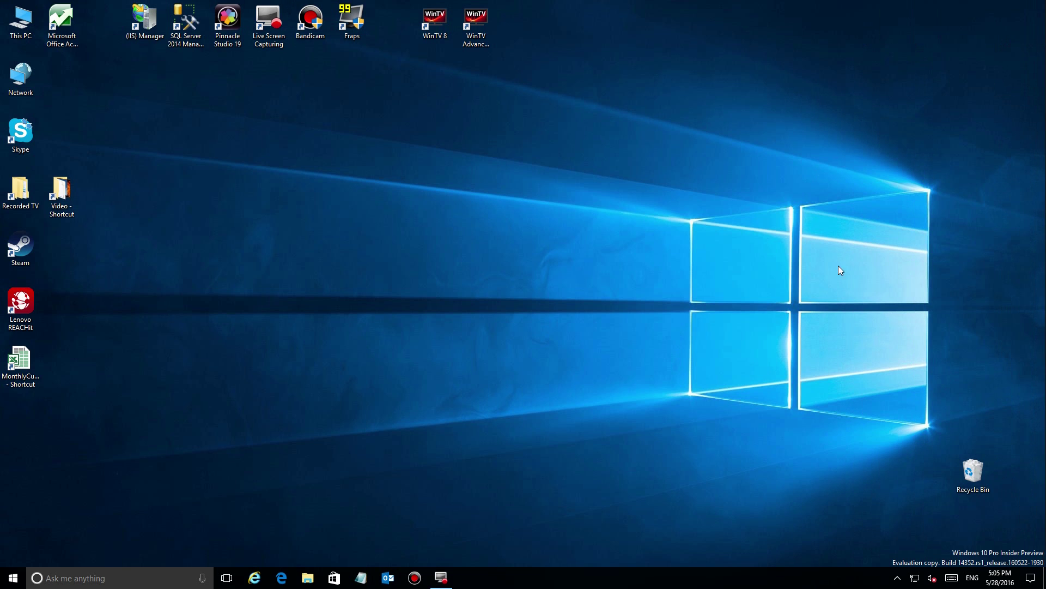
pyautogui.click(1025, 577)
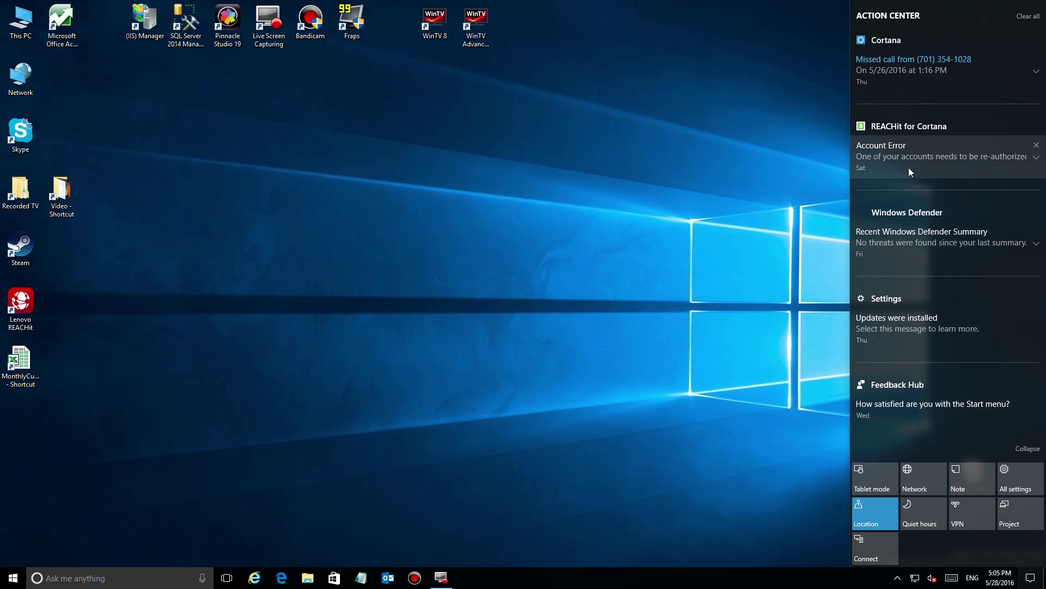